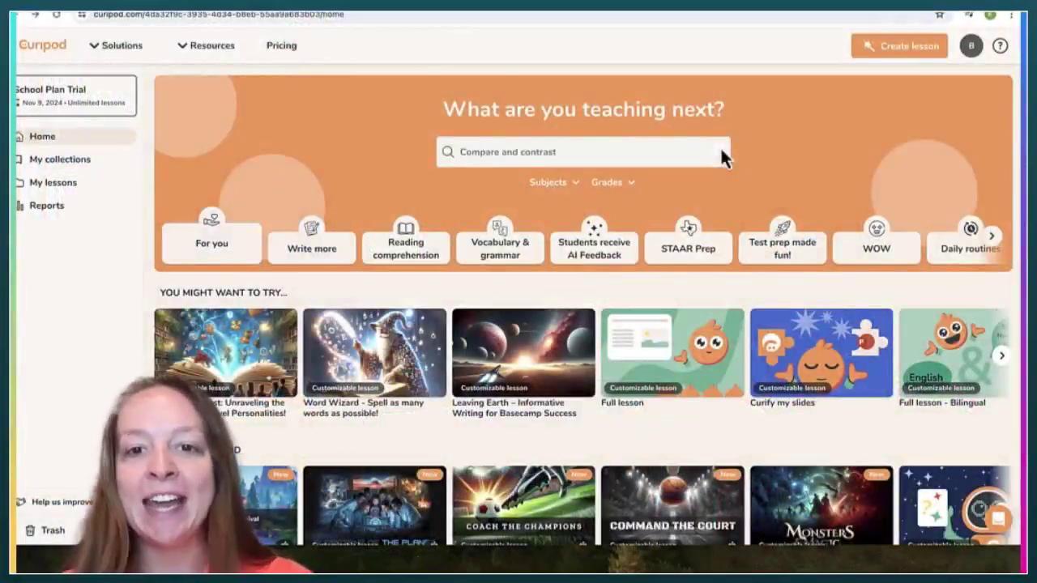
text(hotosyn)
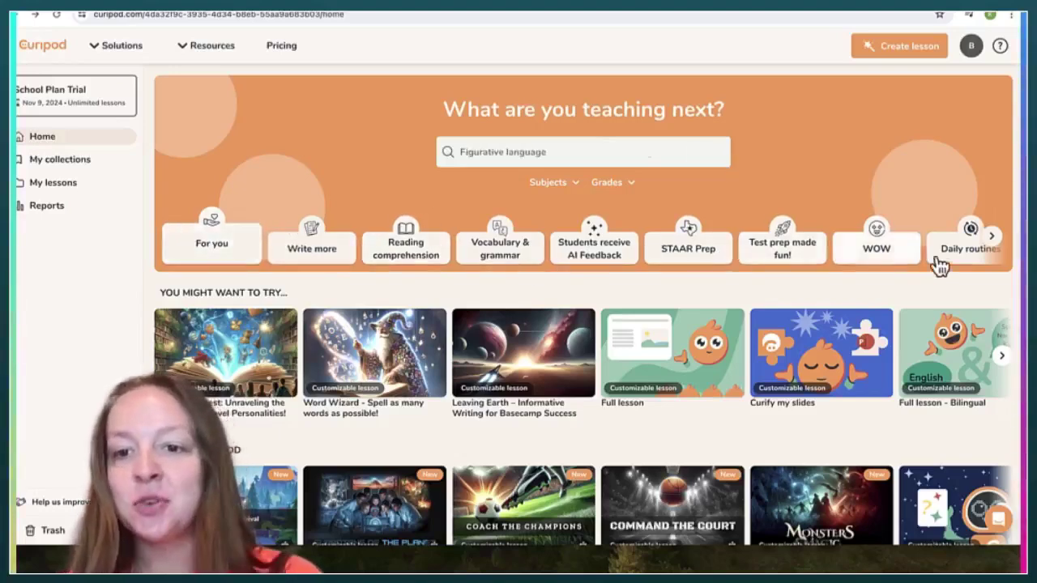
click(991, 238)
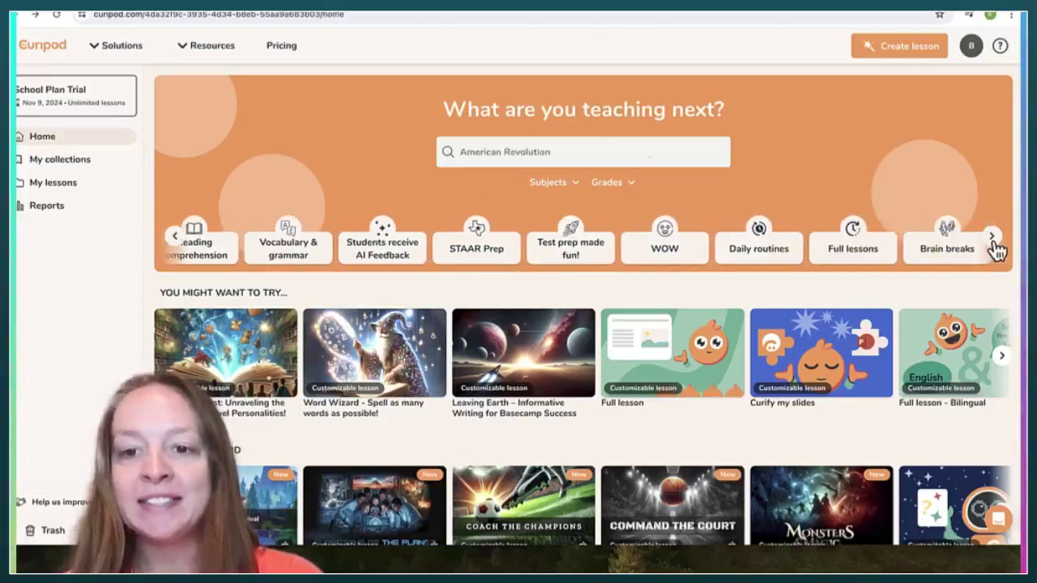
click(993, 242)
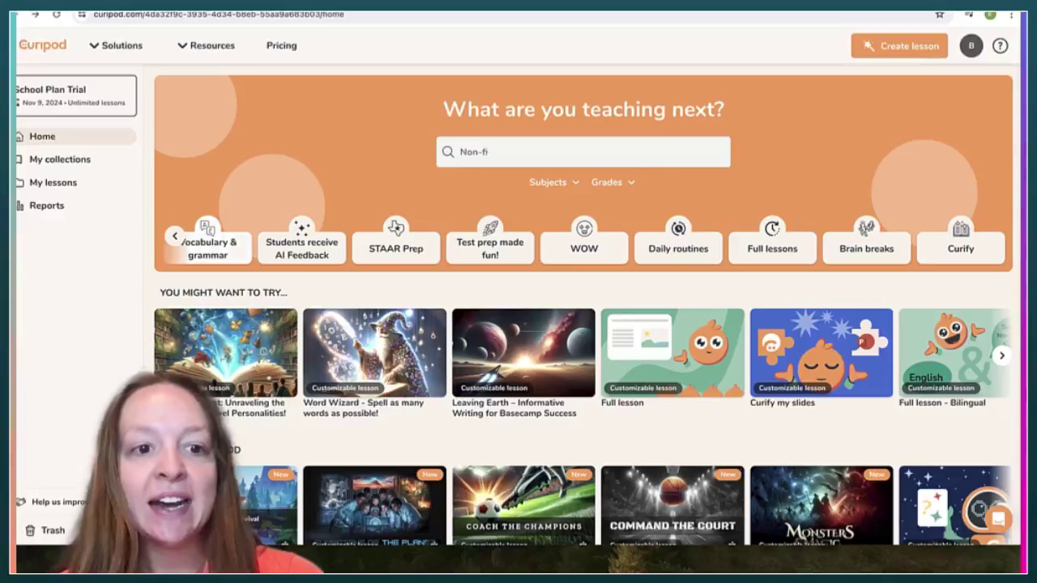
click(175, 236)
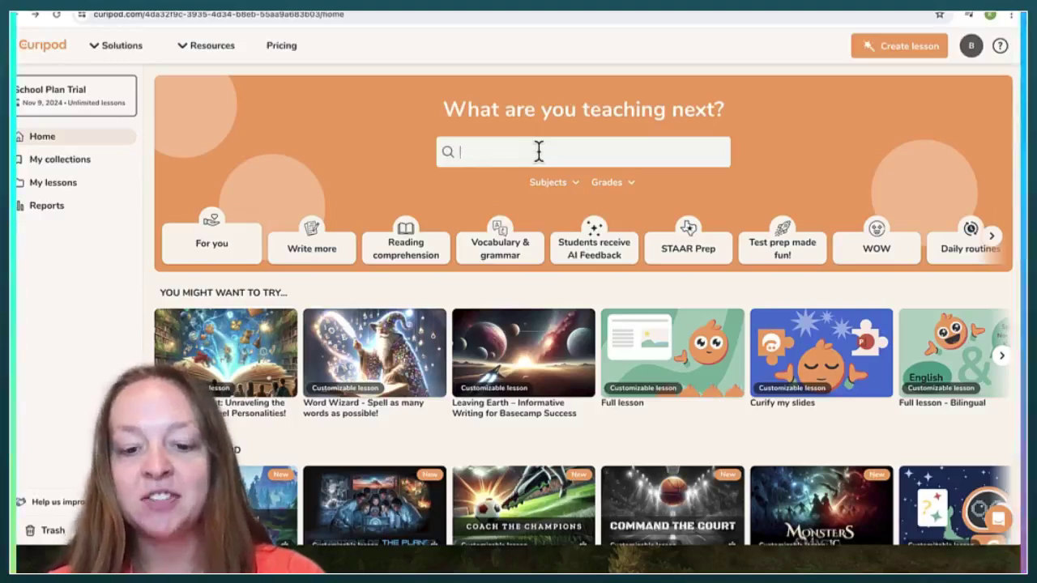
Step: Search the lesson library for "subtracting fractions" and open the customizable math story lesson about word problems
text(subt)
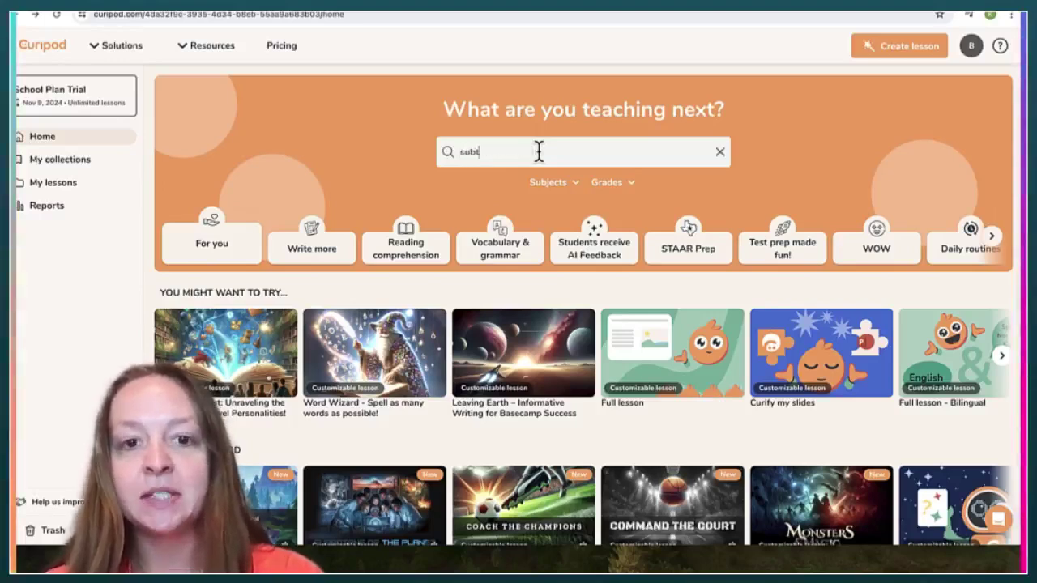
text(racting fractions)
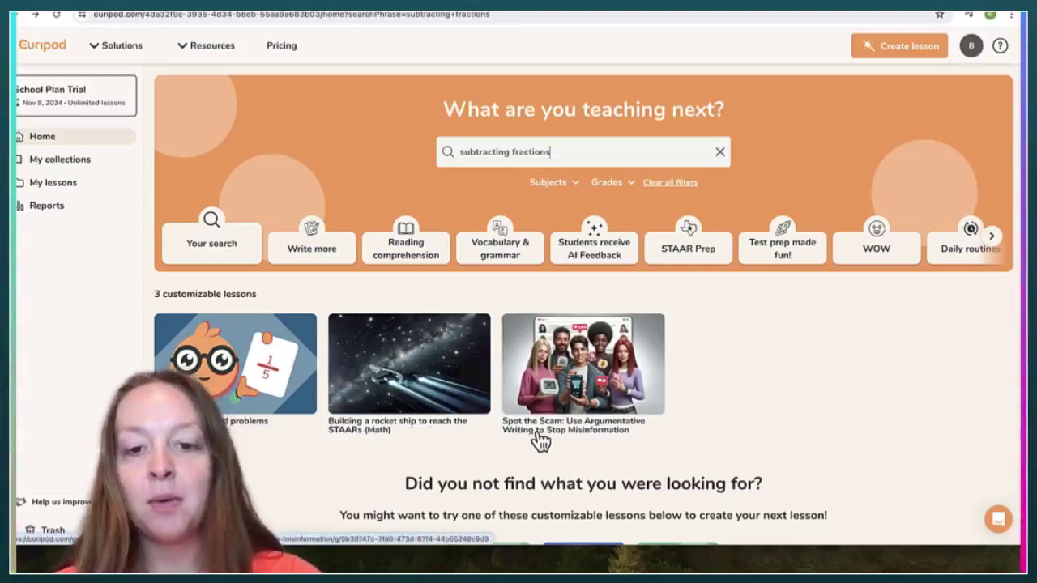
click(249, 391)
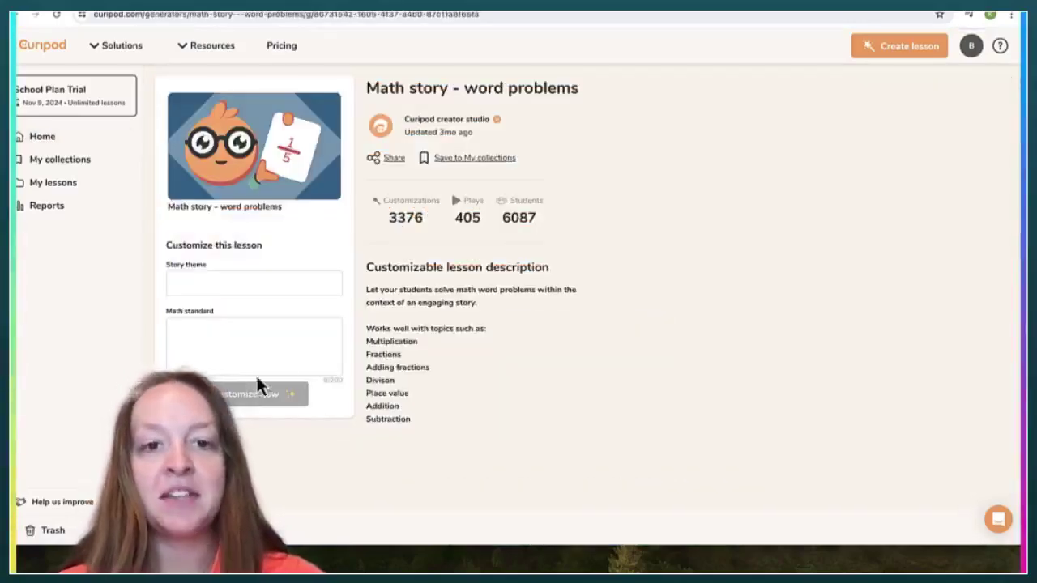
Step: Generate the lesson with story theme "spiderman" and math standard "5.NF.2", including that standard's word-problem text from the Michigan Math Standards PDF
click(302, 284)
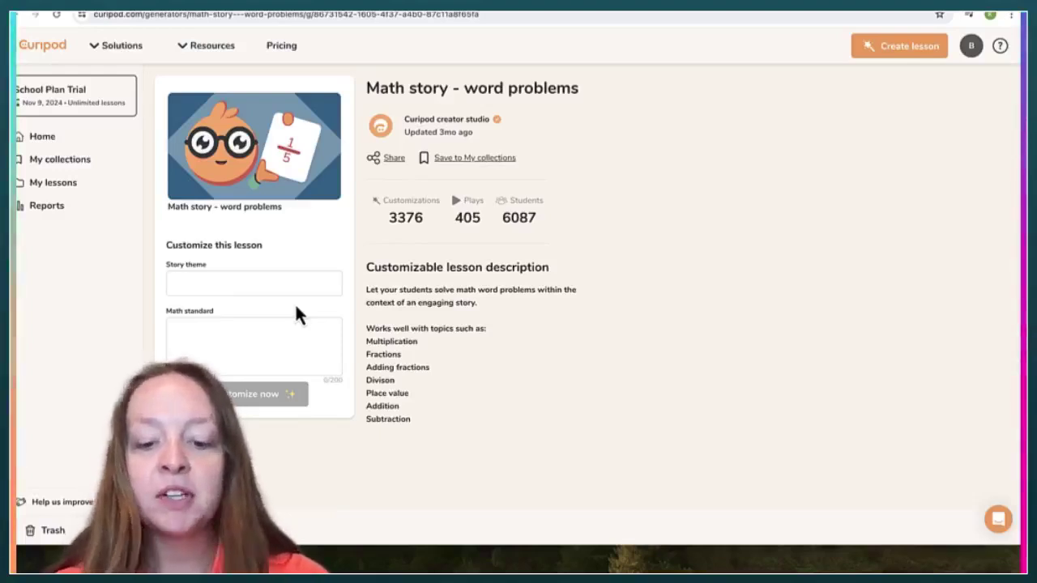
text(spiderman)
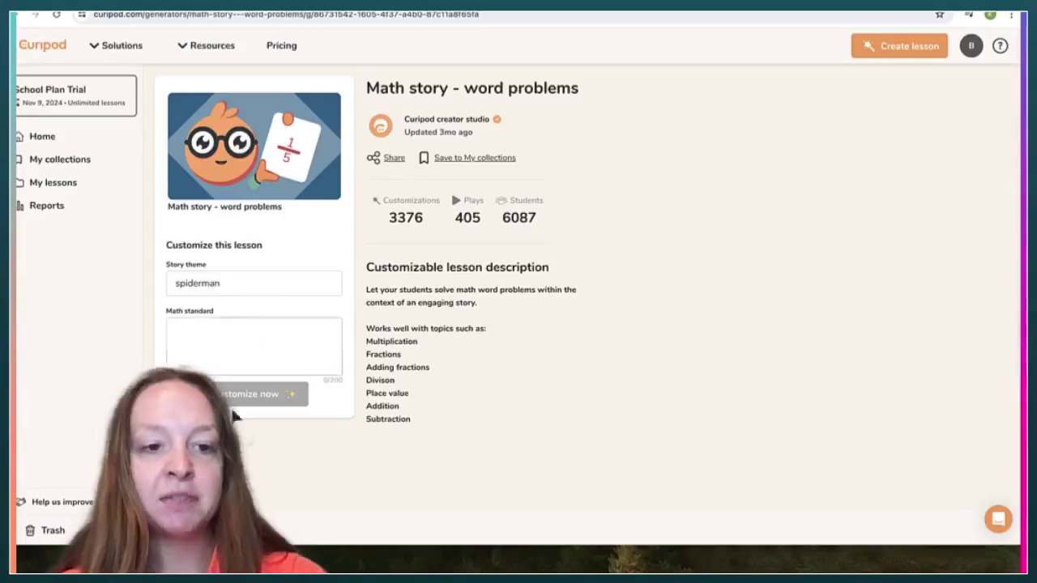
click(268, 330)
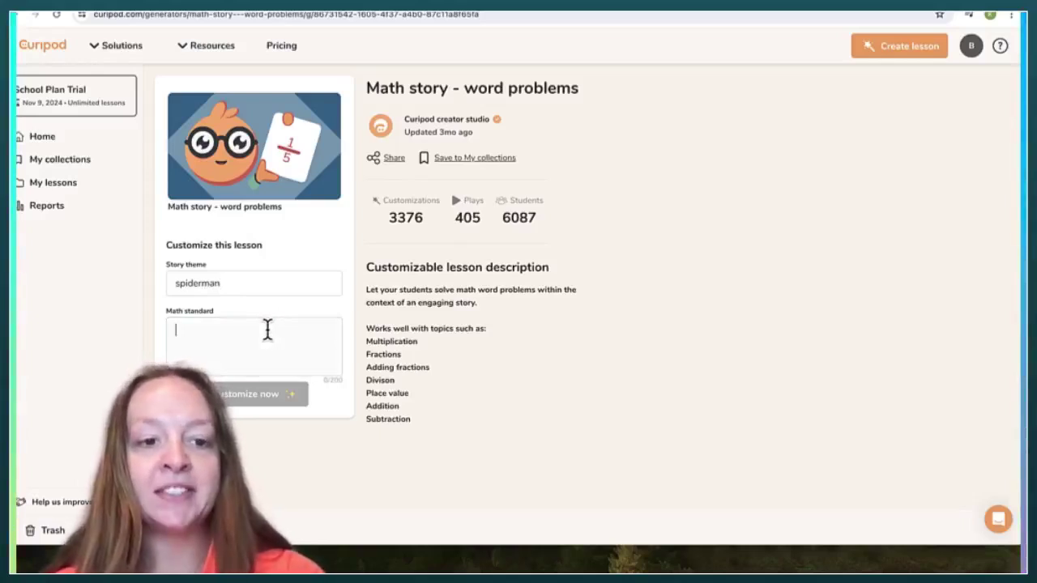
click(267, 11)
scroll(520, 253, down, 3)
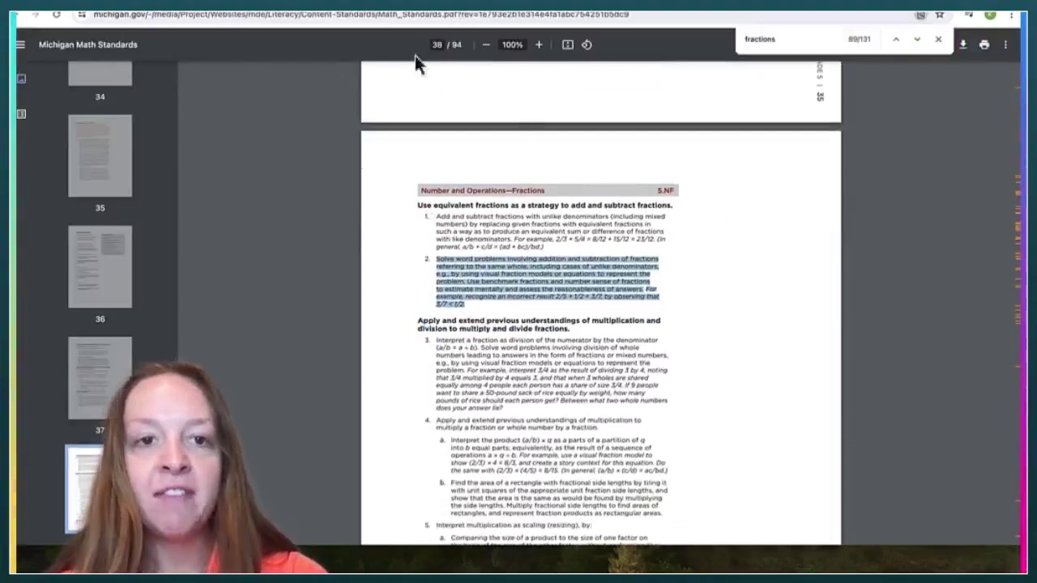
key(ctrl+Tab)
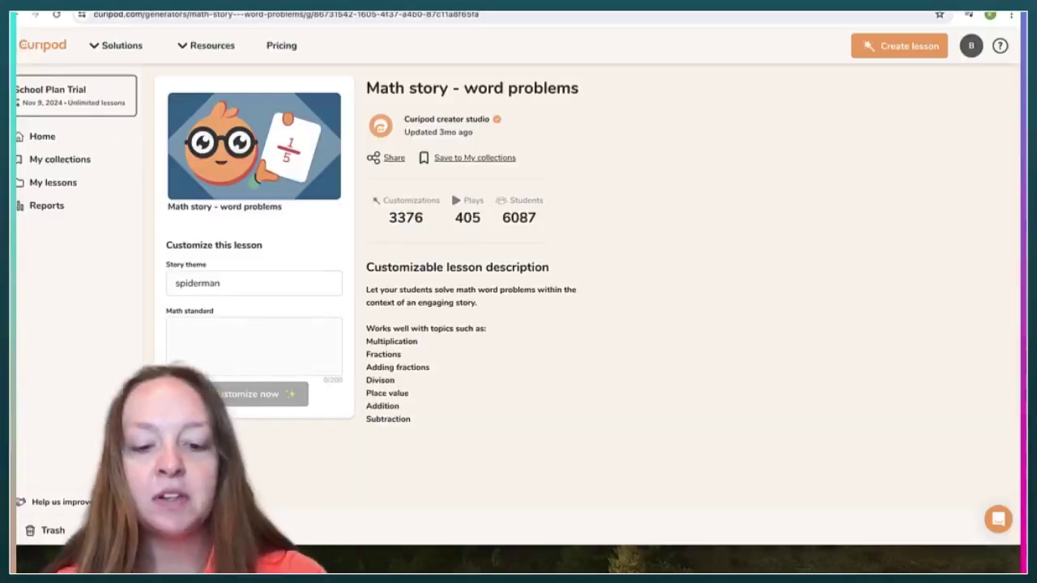
text(5.NF.2)
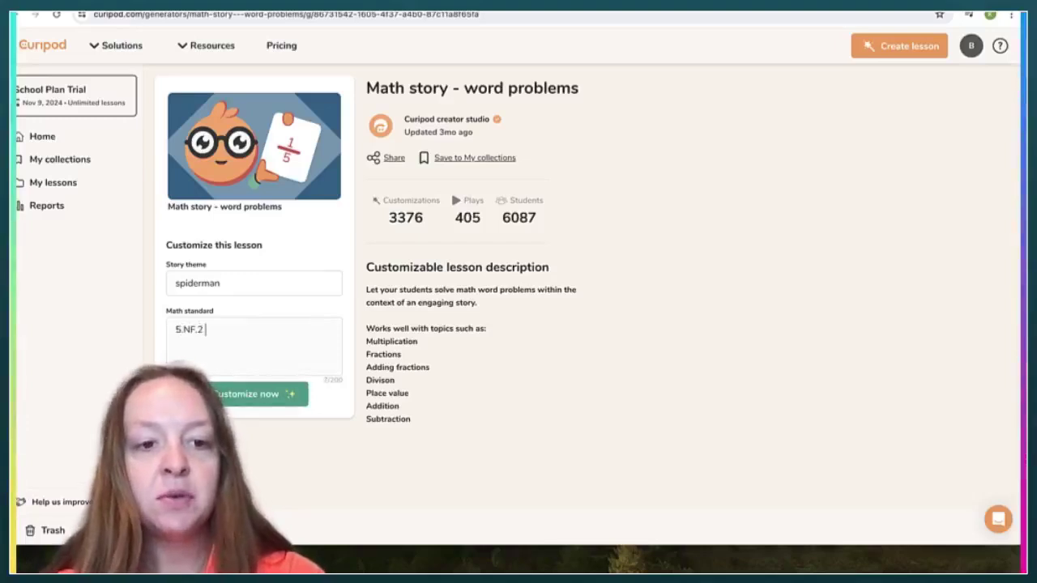
key(ctrl+v)
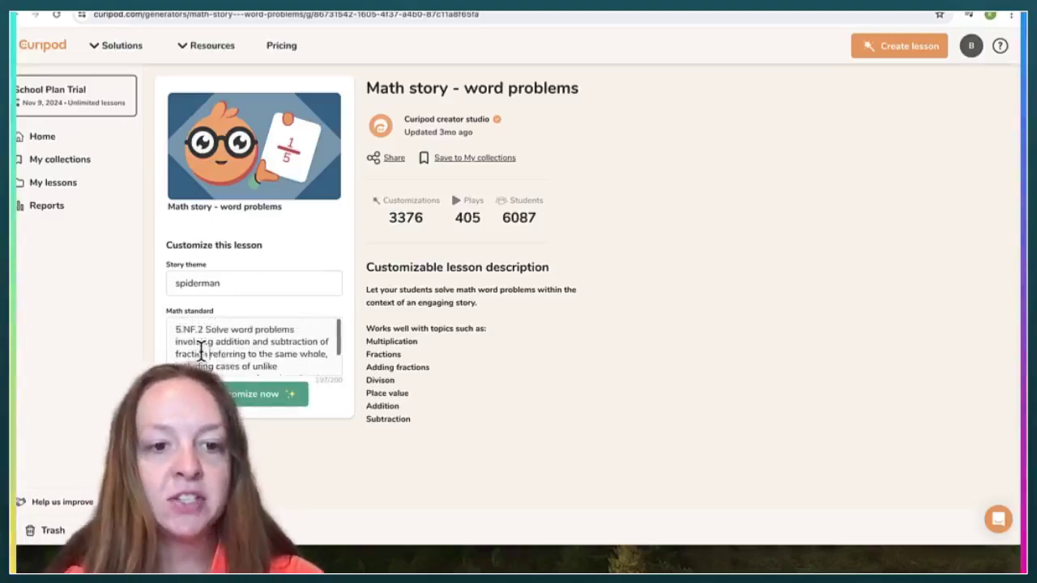
scroll(204, 332, down, 2)
scroll(209, 340, up, 2)
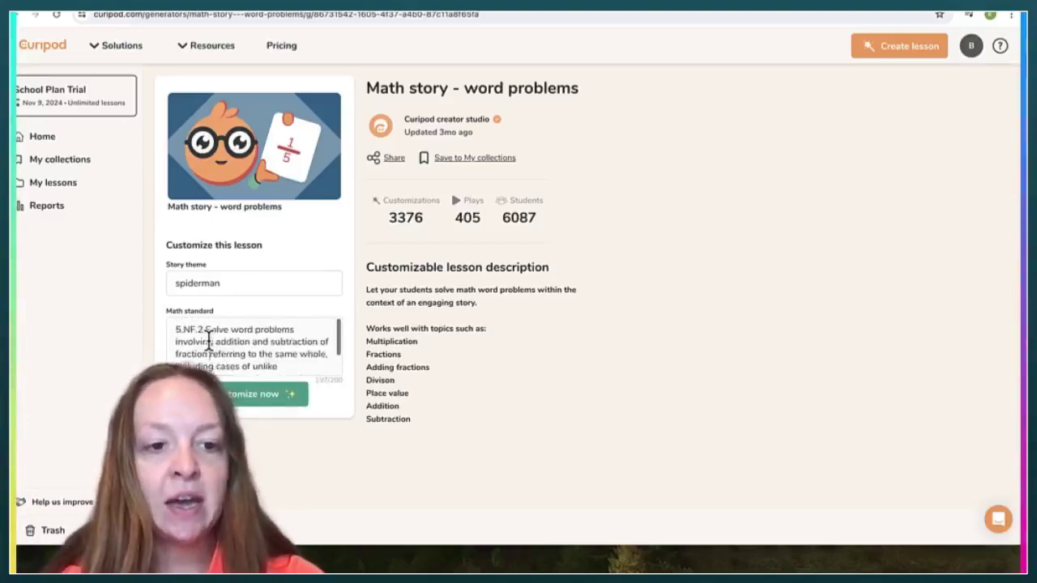
click(267, 397)
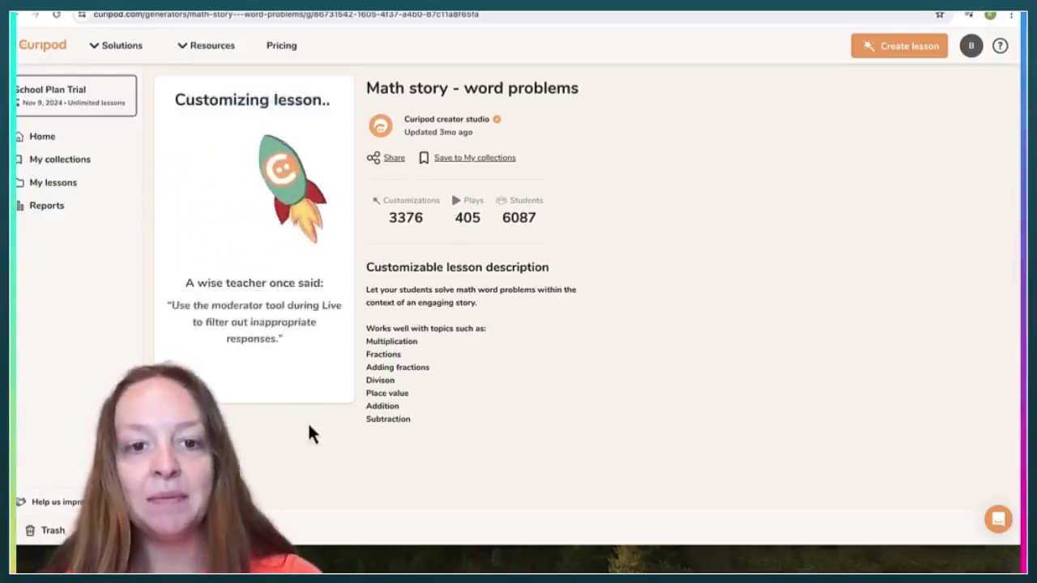
Step: Examine the generated lesson's slides in order, from the introduction through the fraction word problems, their solutions and the grouping instructions
scroll(440, 417, down, 1)
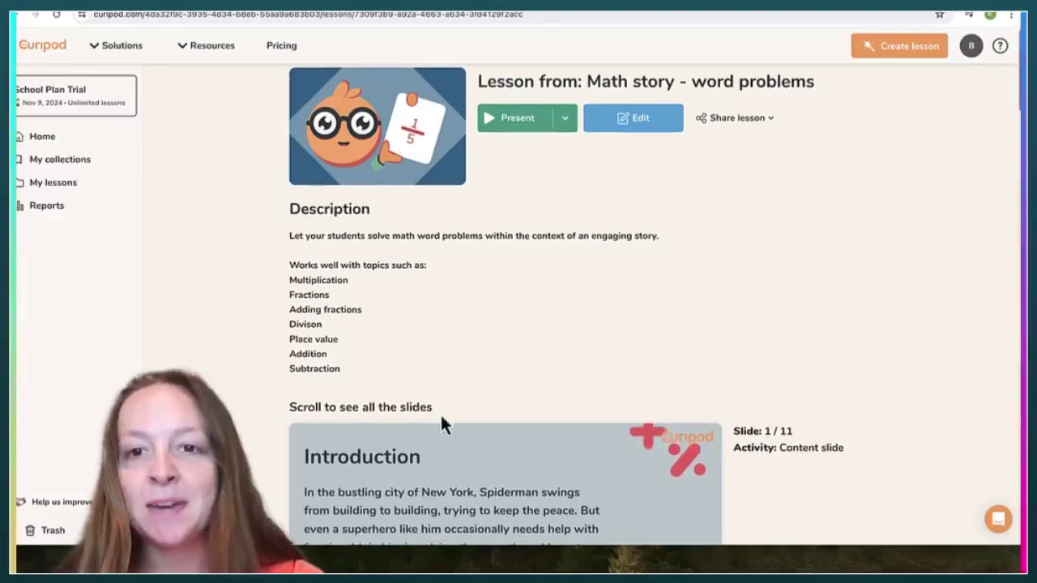
scroll(421, 397, up, 1)
scroll(399, 356, down, 1)
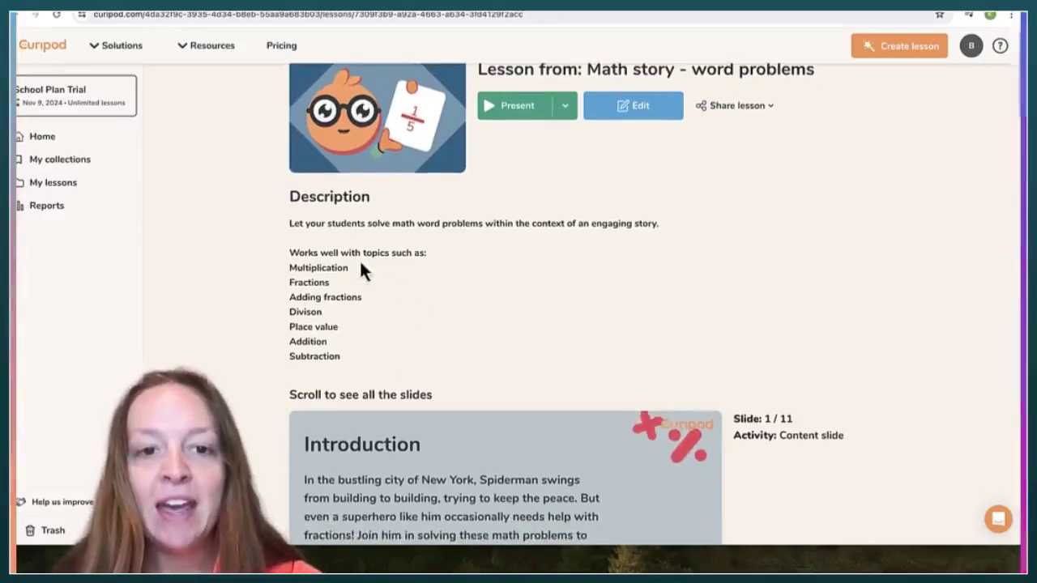
scroll(463, 325, down, 1)
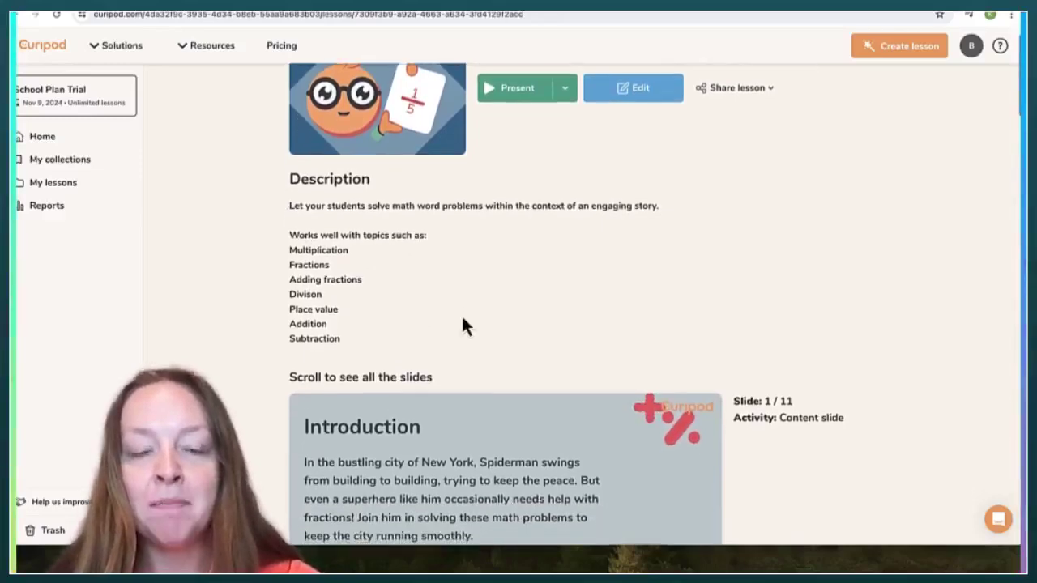
scroll(463, 325, down, 3)
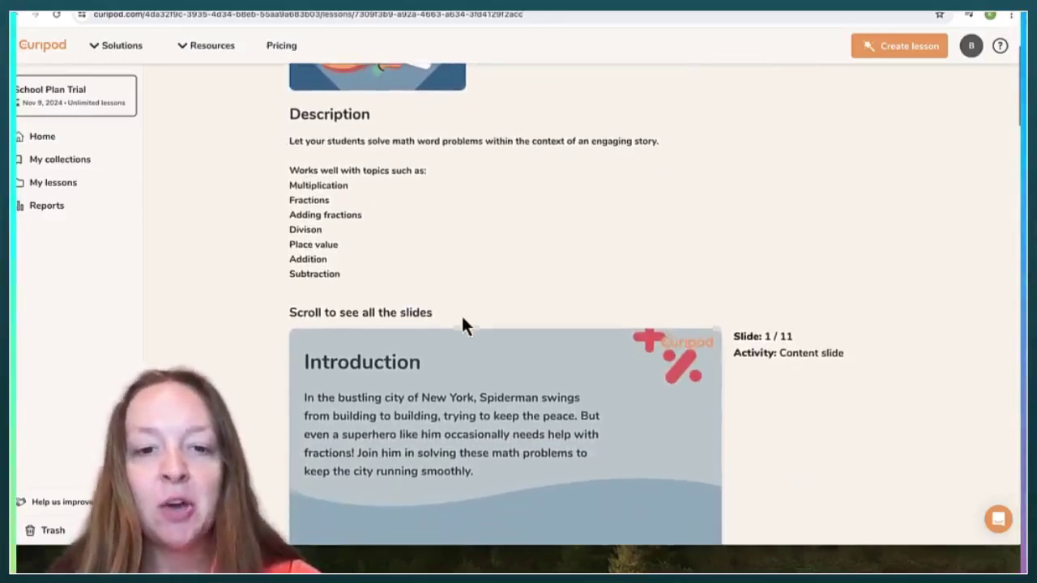
scroll(462, 320, down, 4)
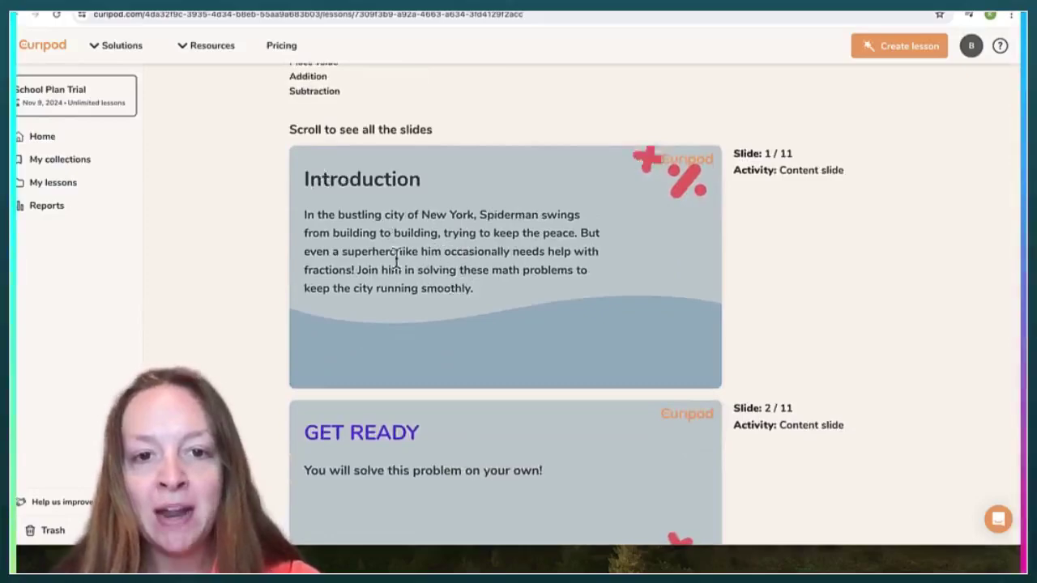
scroll(392, 252, down, 1)
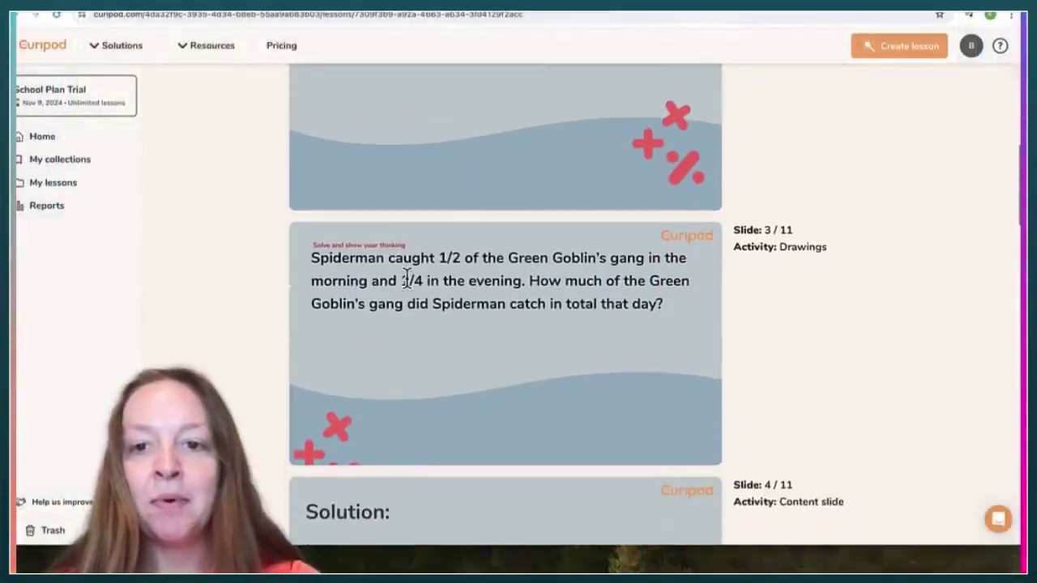
scroll(408, 279, down, 1)
scroll(560, 315, down, 2)
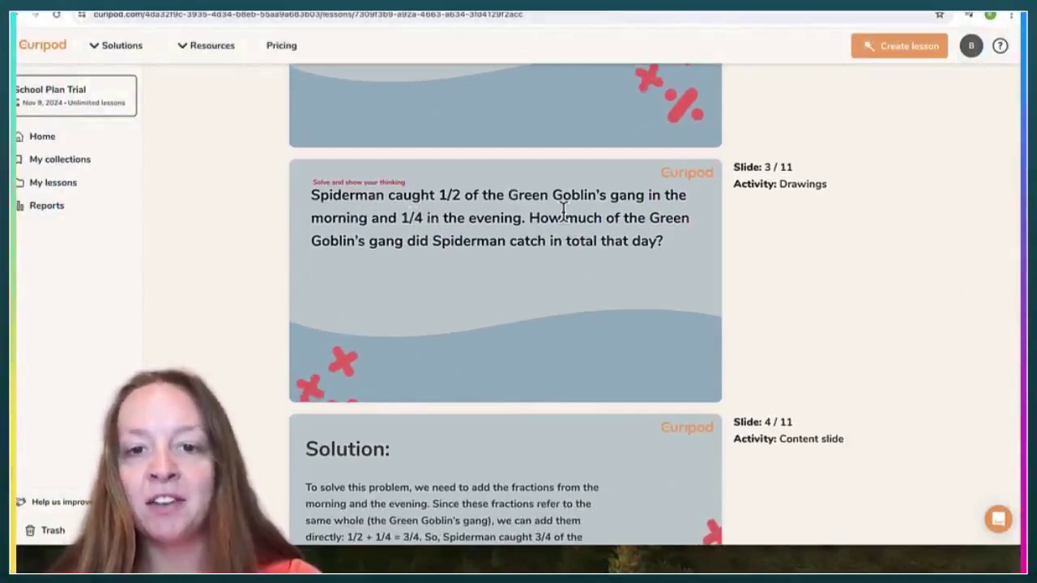
scroll(563, 211, down, 1)
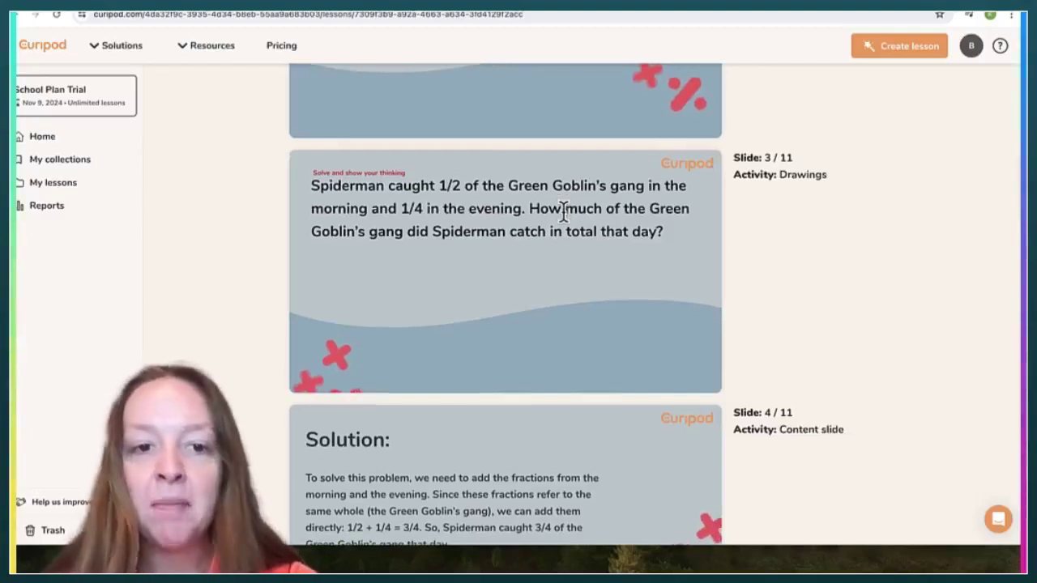
scroll(563, 212, down, 2)
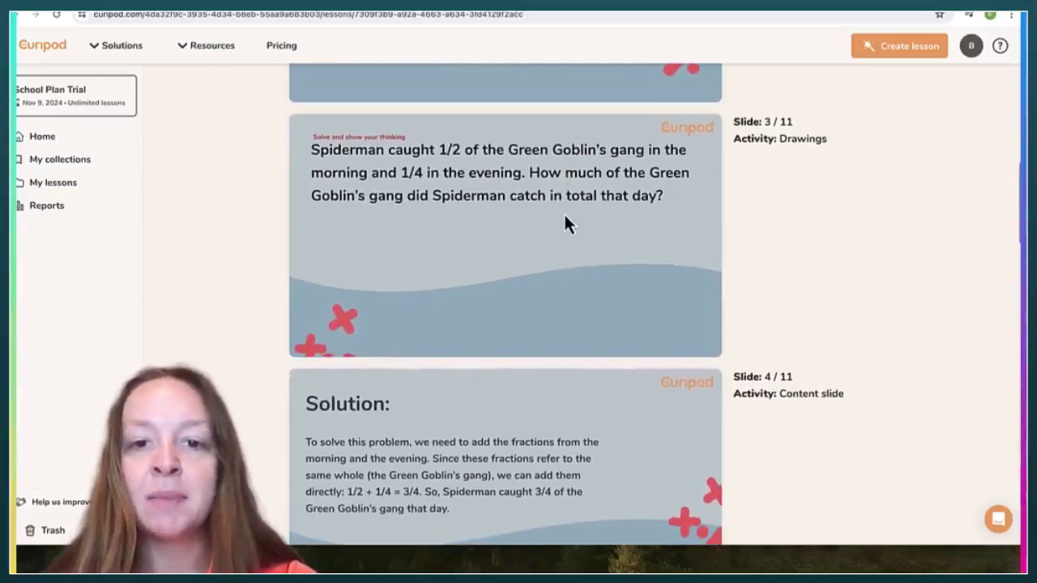
scroll(566, 221, down, 3)
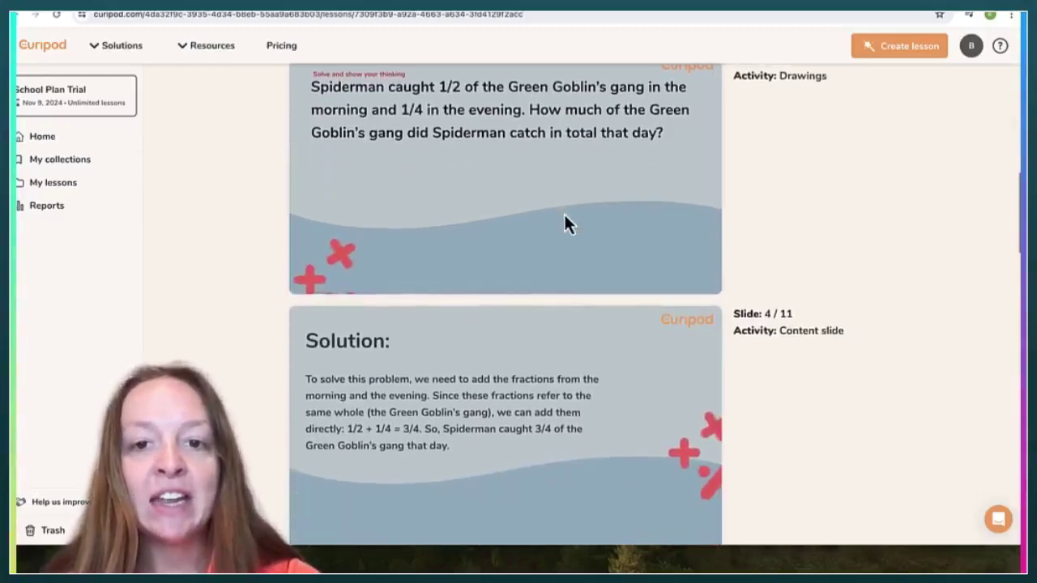
scroll(564, 217, down, 7)
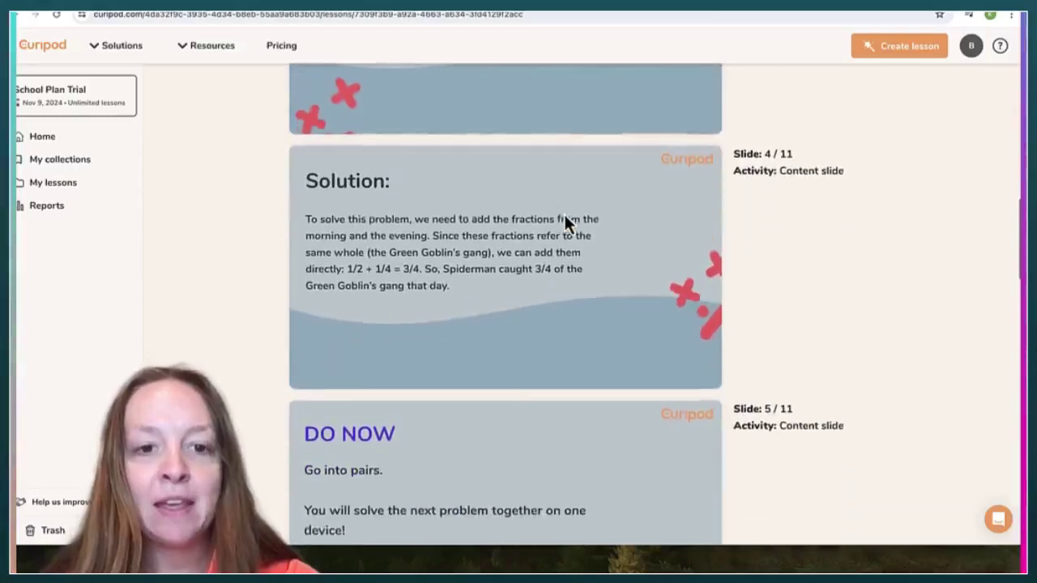
scroll(366, 273, down, 2)
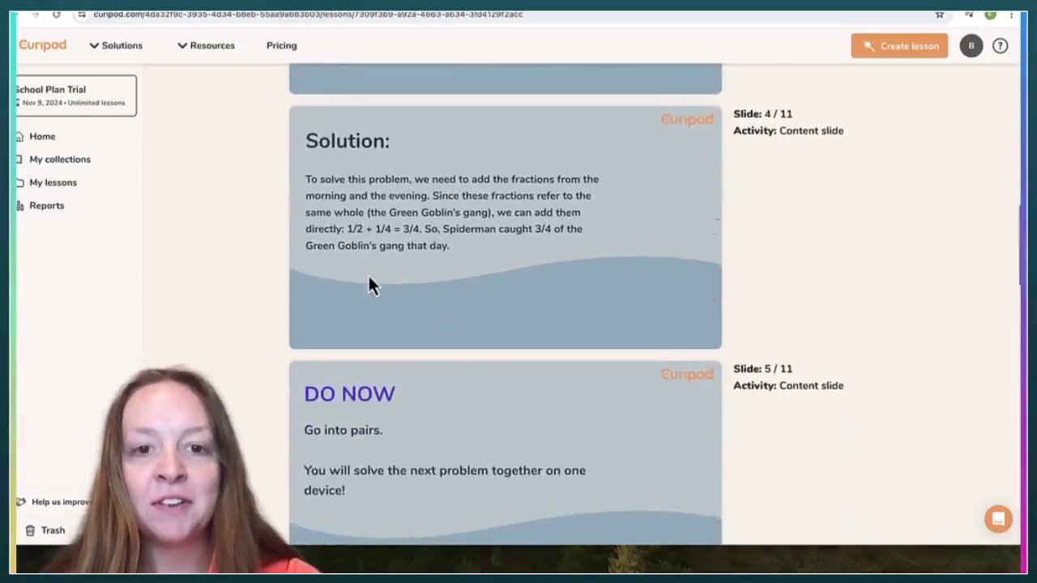
scroll(536, 341, down, 10)
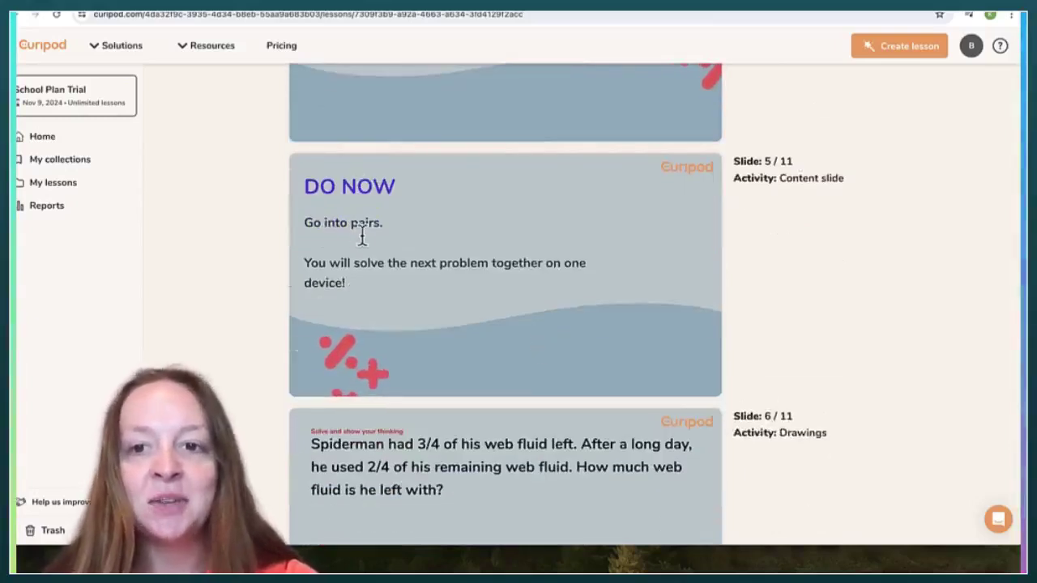
scroll(380, 312, down, 2)
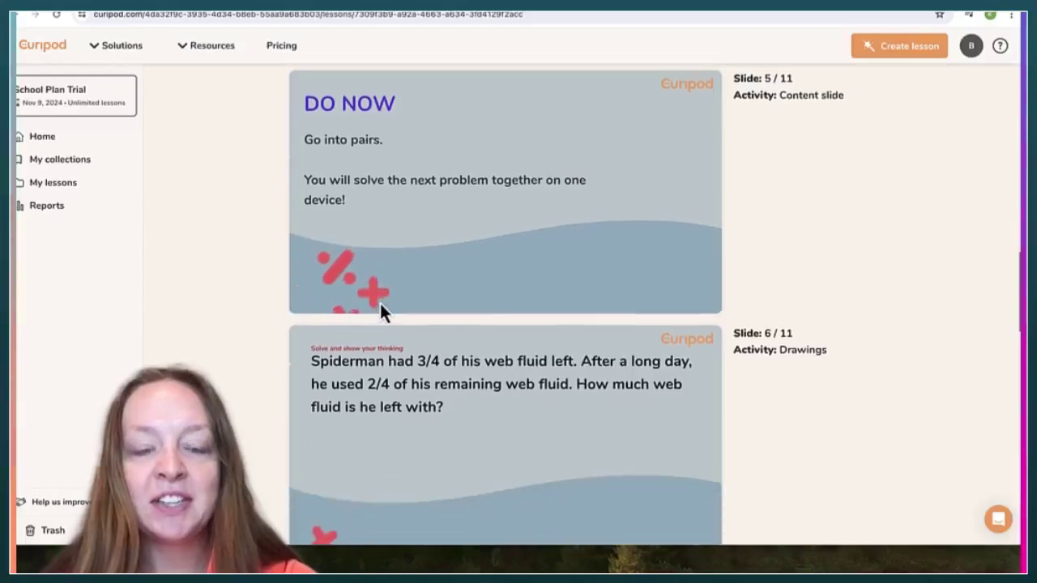
scroll(380, 305, down, 3)
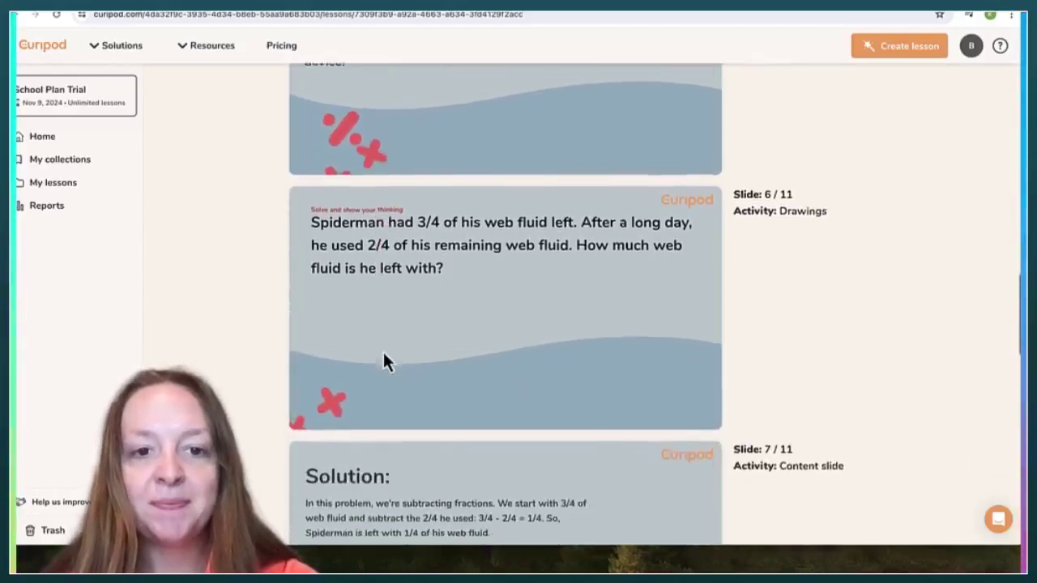
scroll(382, 356, down, 1)
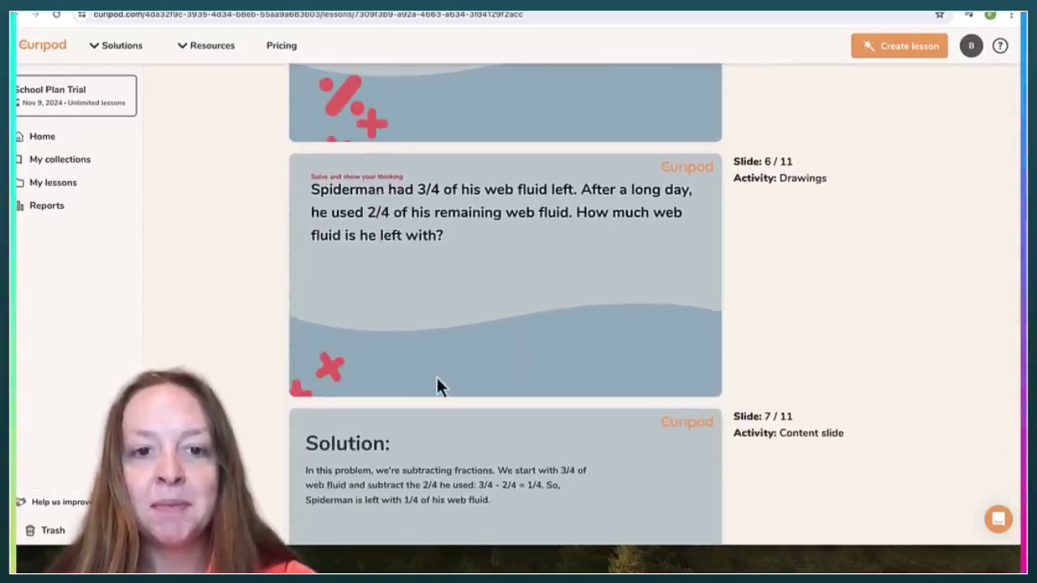
scroll(437, 377, down, 3)
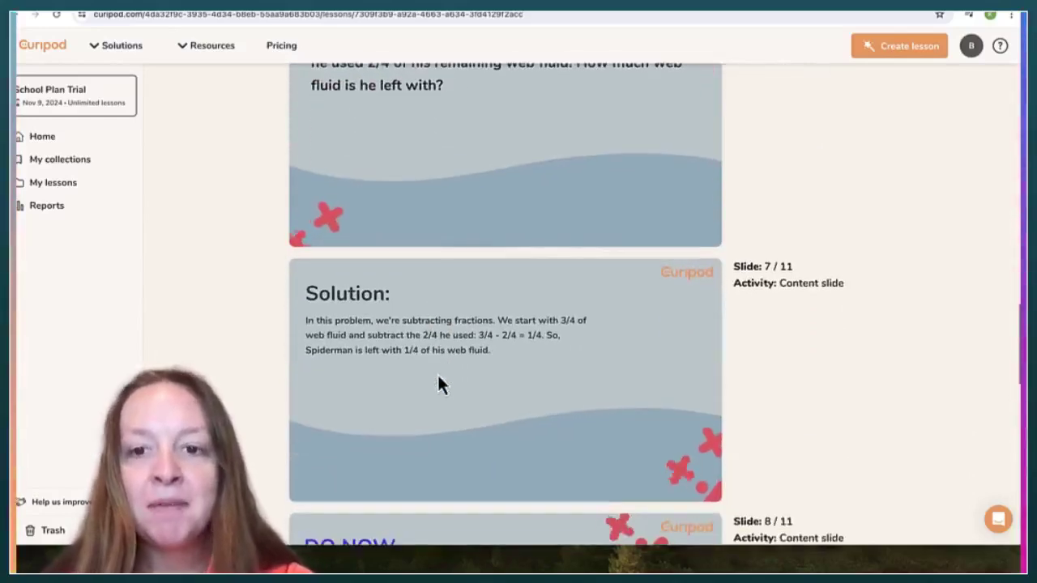
scroll(438, 385, down, 1)
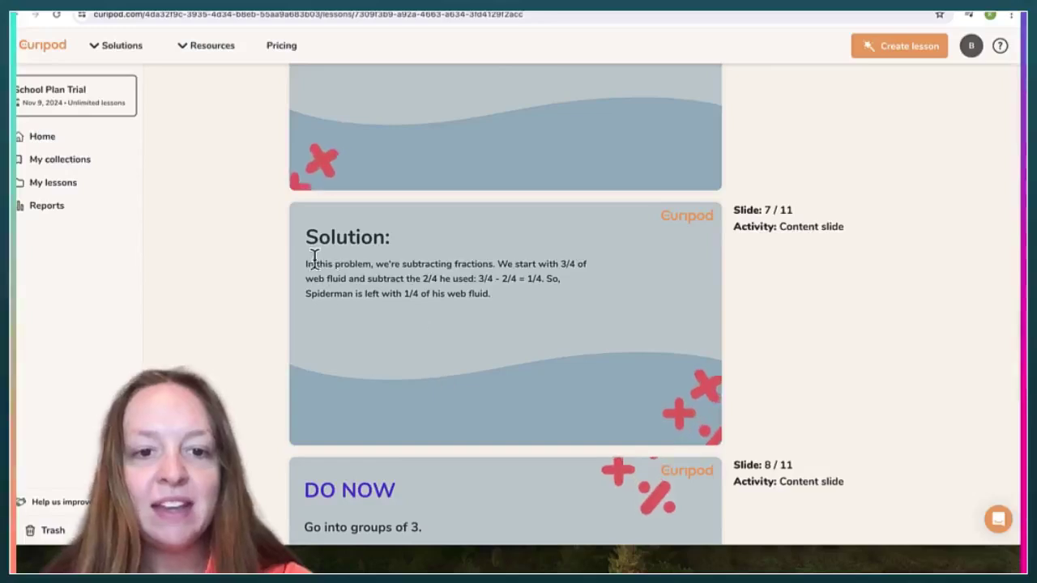
scroll(401, 332, down, 3)
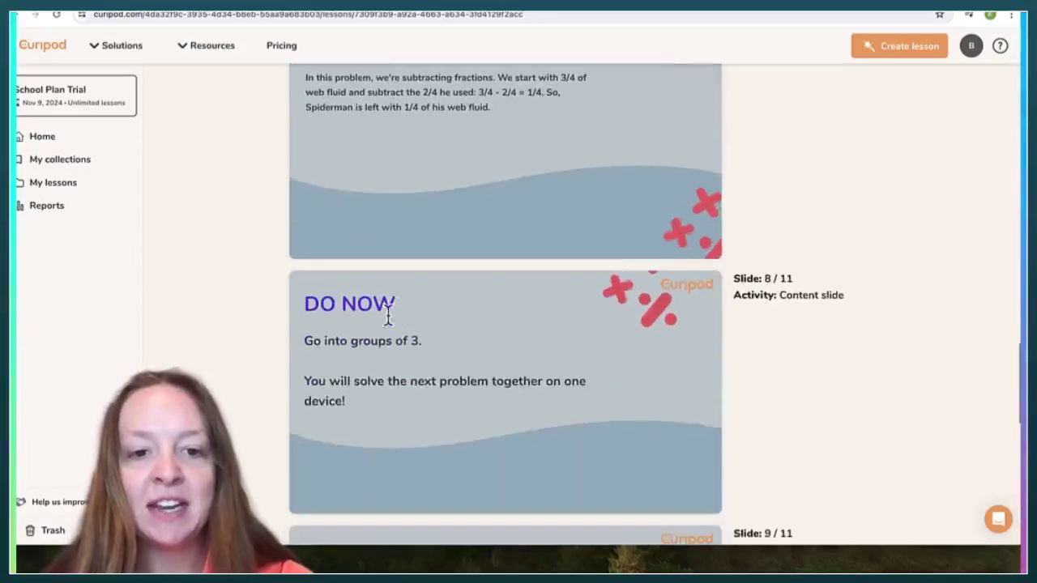
Step: Examine the last word problem, its solution and the standards slide, and view the sharing options at the start of the lesson page
scroll(381, 332, down, 8)
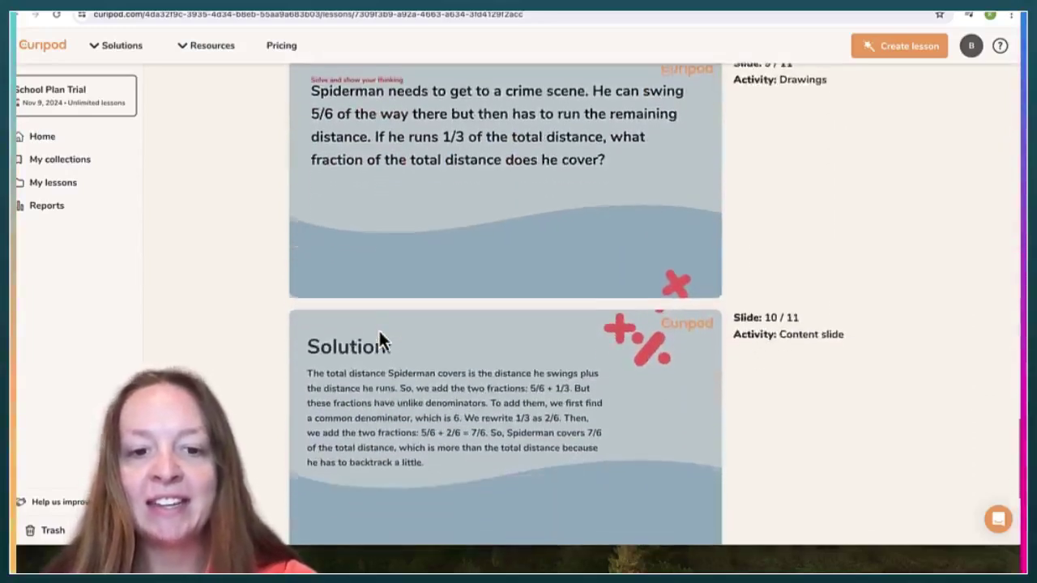
scroll(379, 328, down, 4)
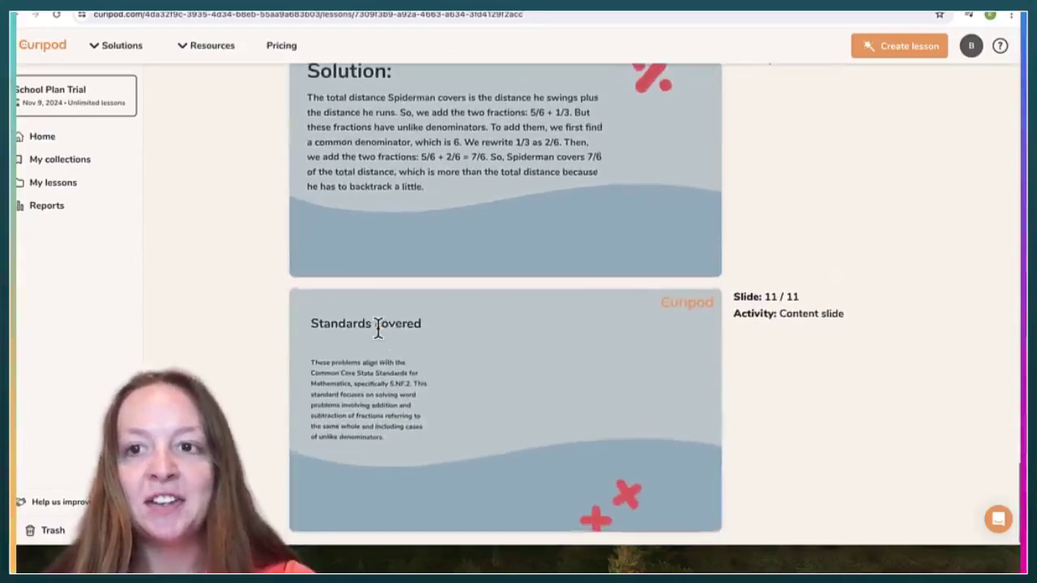
scroll(378, 329, up, 20)
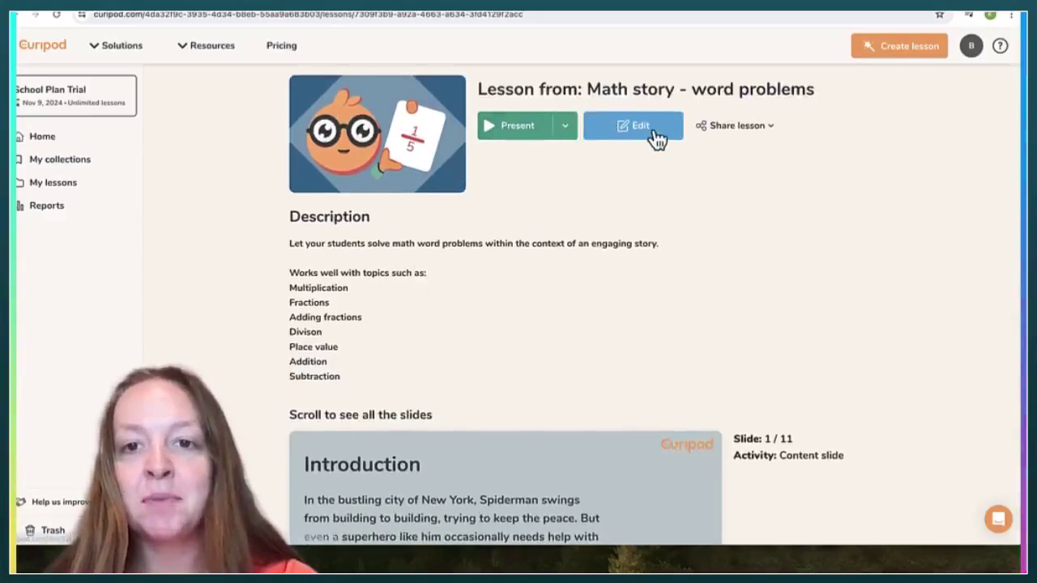
click(745, 128)
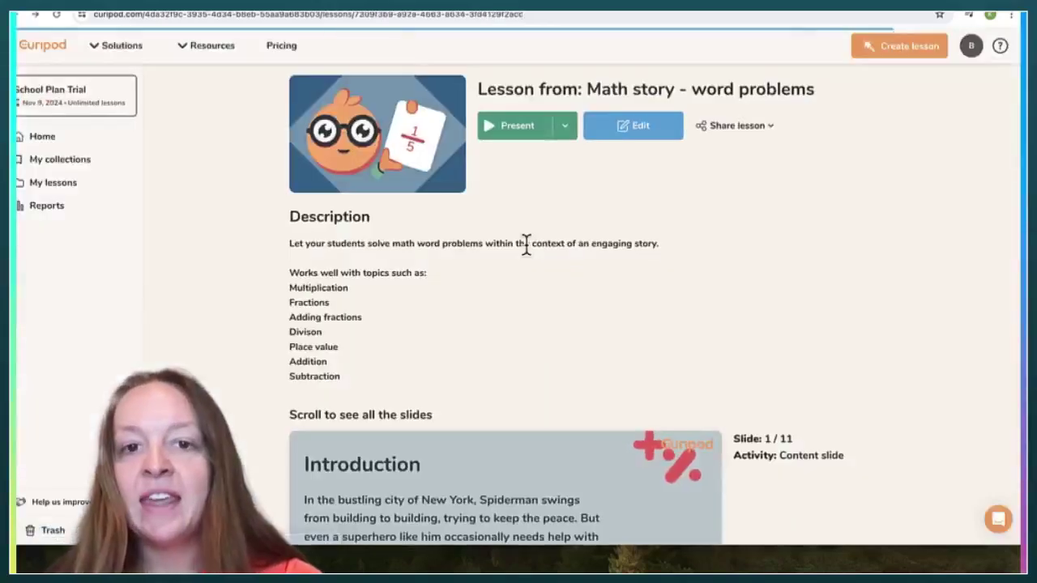
Step: Present the lesson to view its presentation settings and student join details, and exit back to the lesson creator
scroll(526, 243, down, 1)
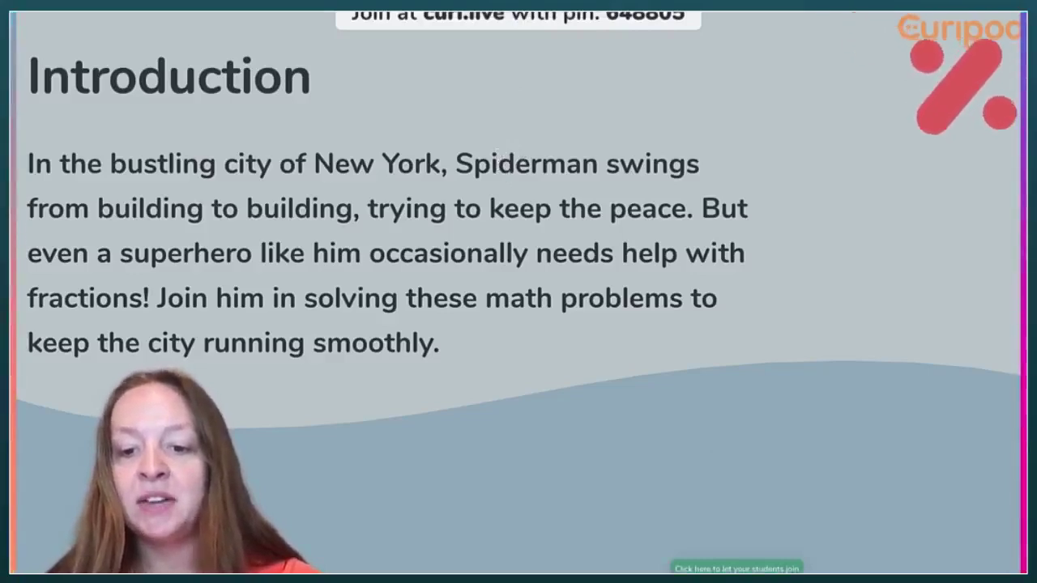
click(850, 559)
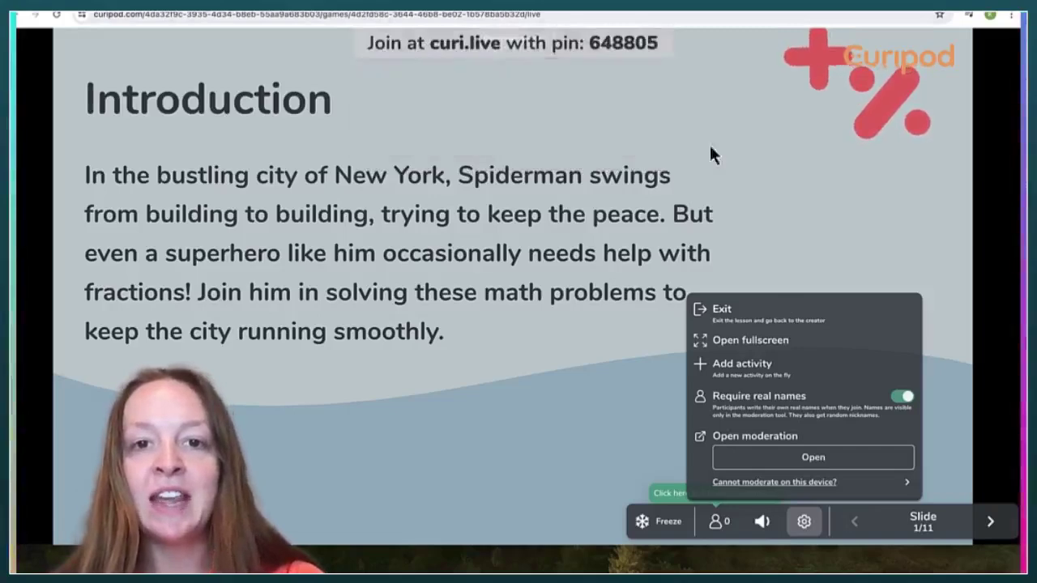
mouse_move(577, 74)
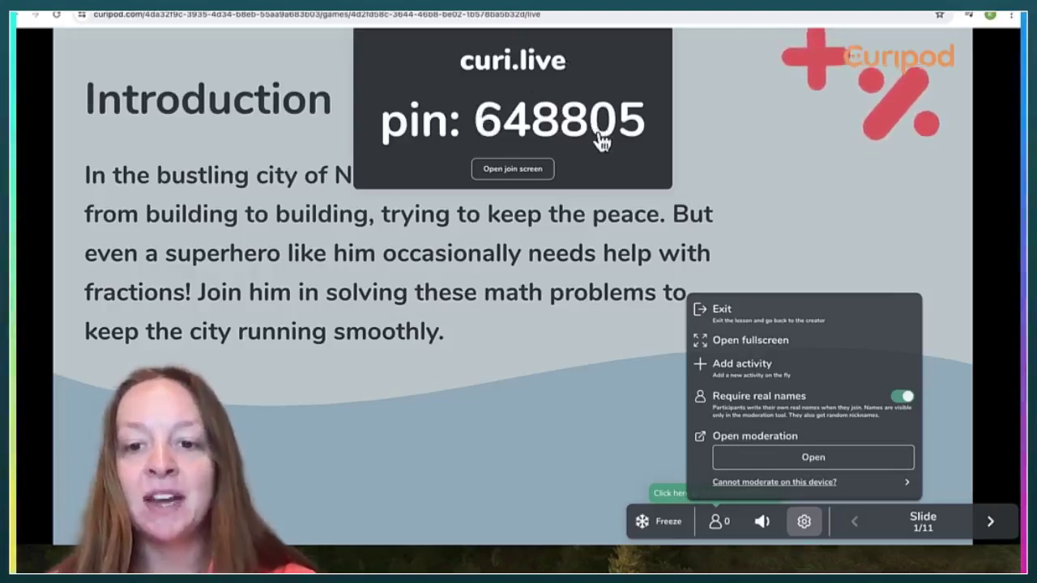
click(733, 312)
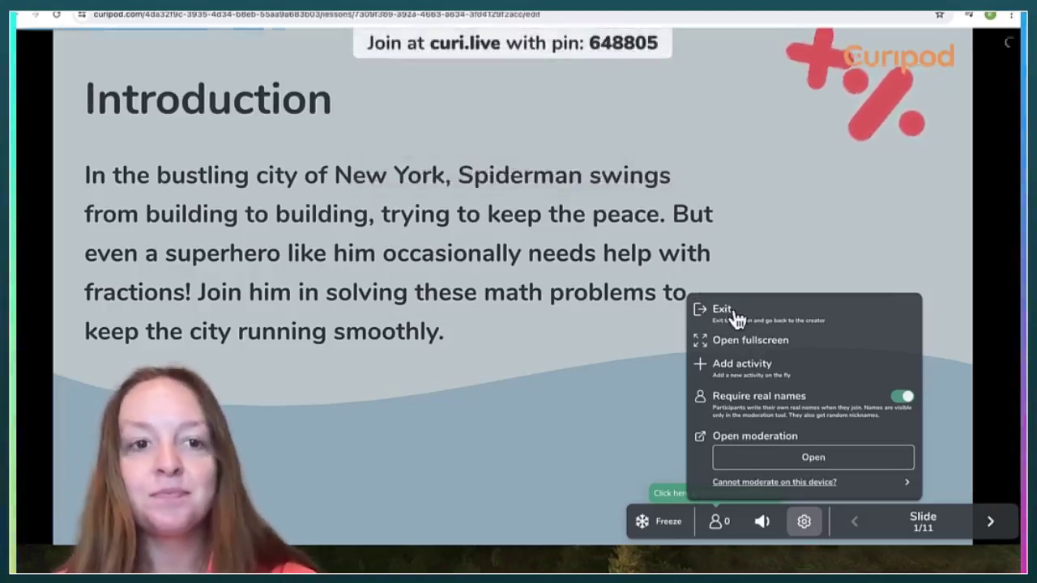